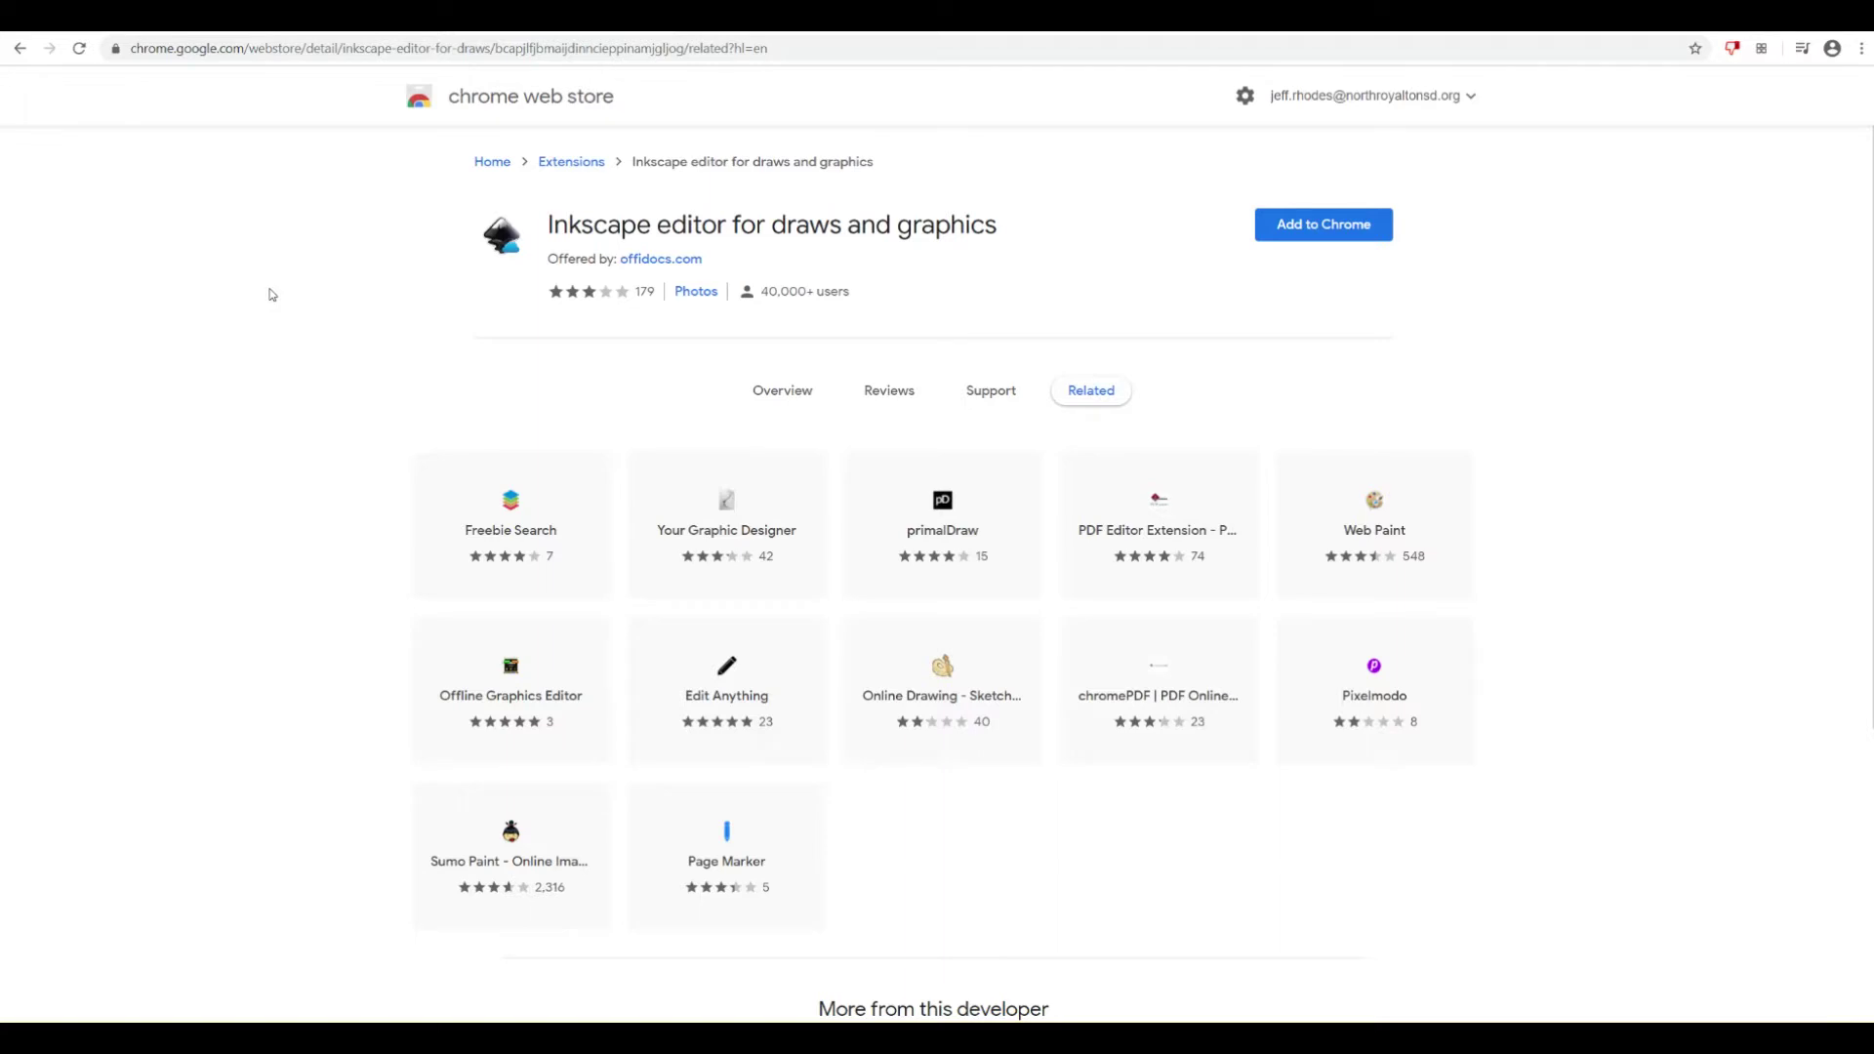
- Add the 'Inkscape editor for draws and graphics' extension to Chrome and confirm
key(ctrl+a)
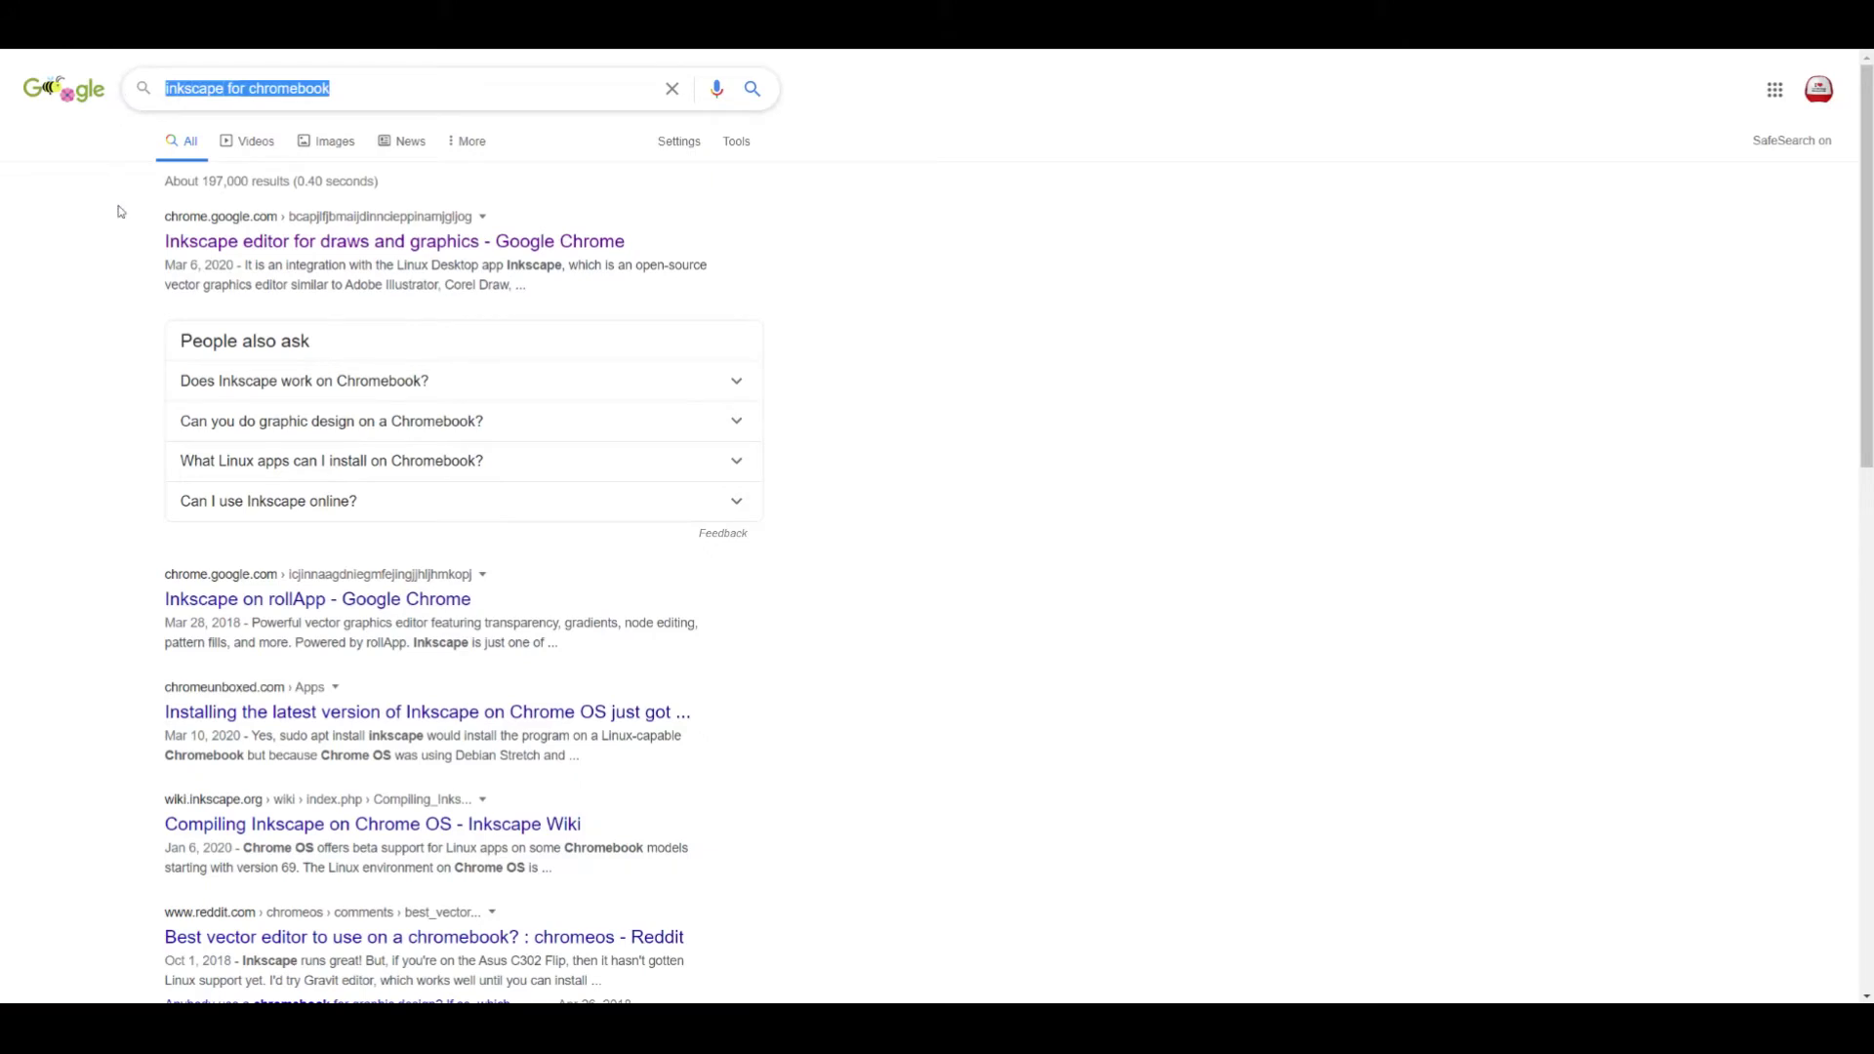
drag(151, 241, 638, 251)
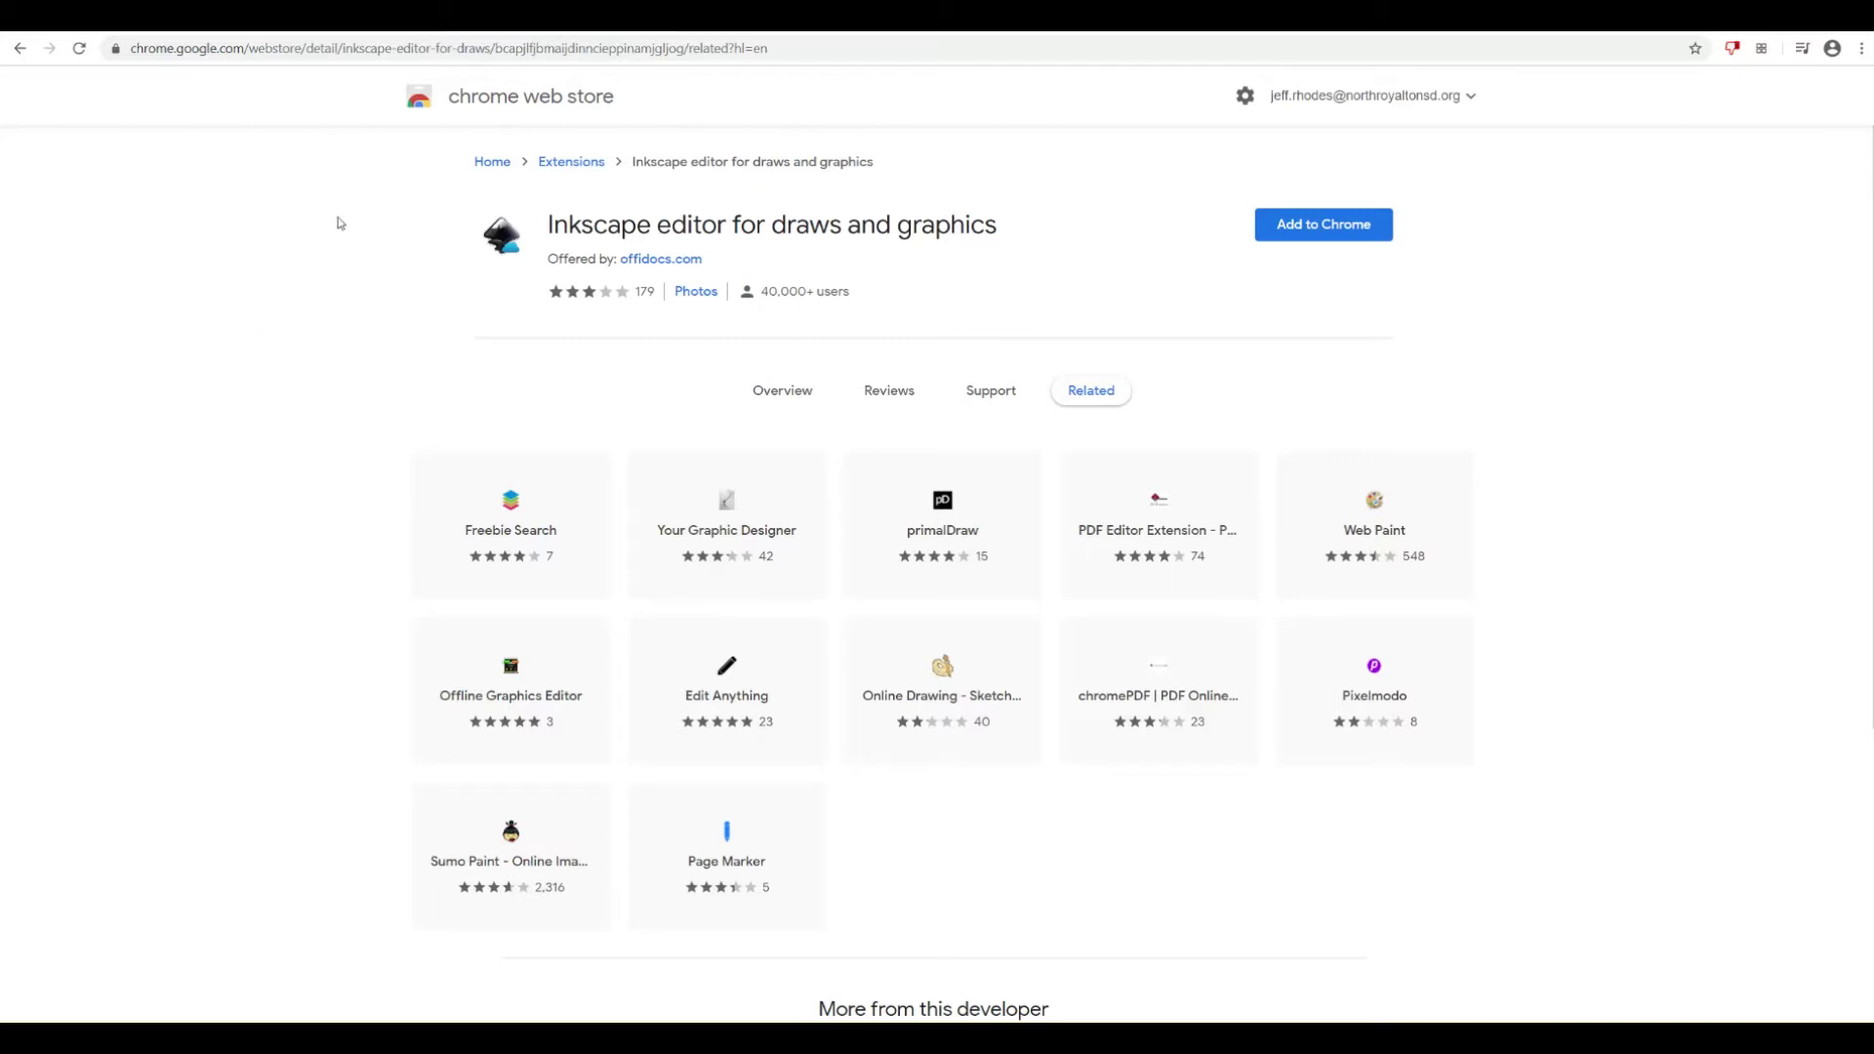
click(1304, 231)
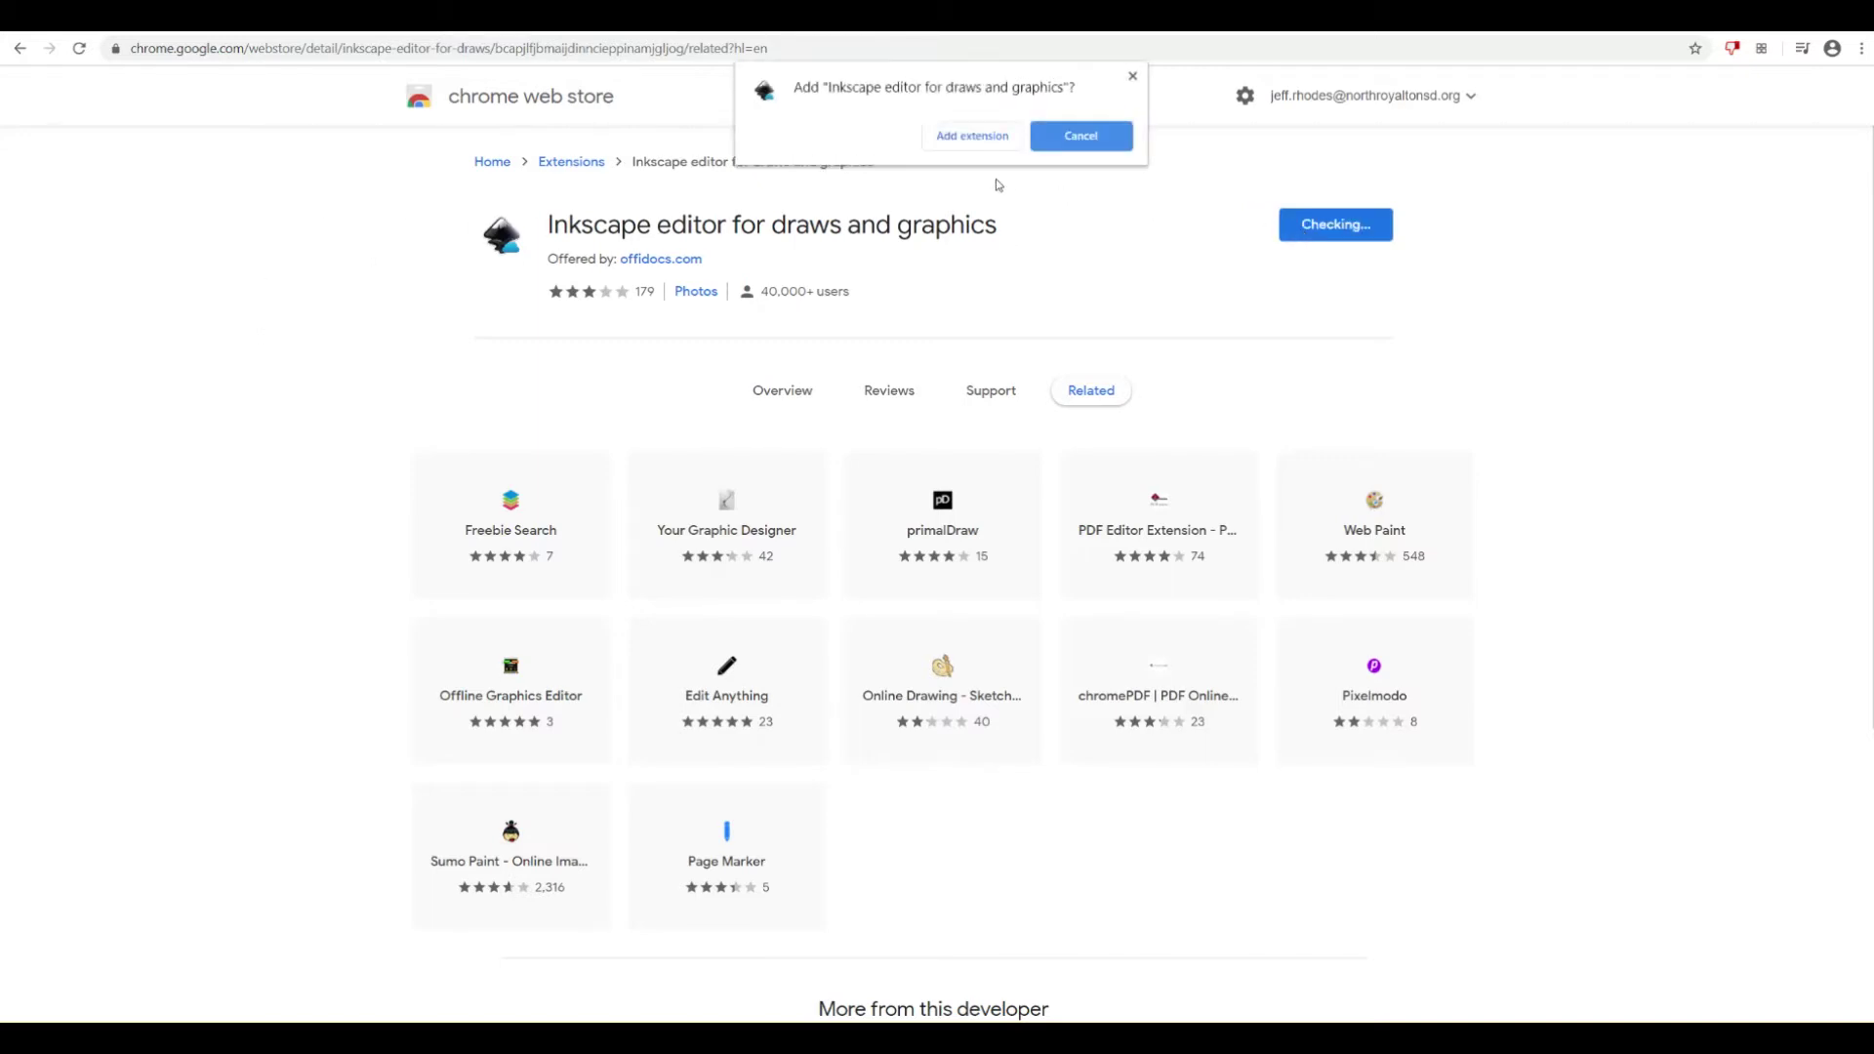
click(965, 136)
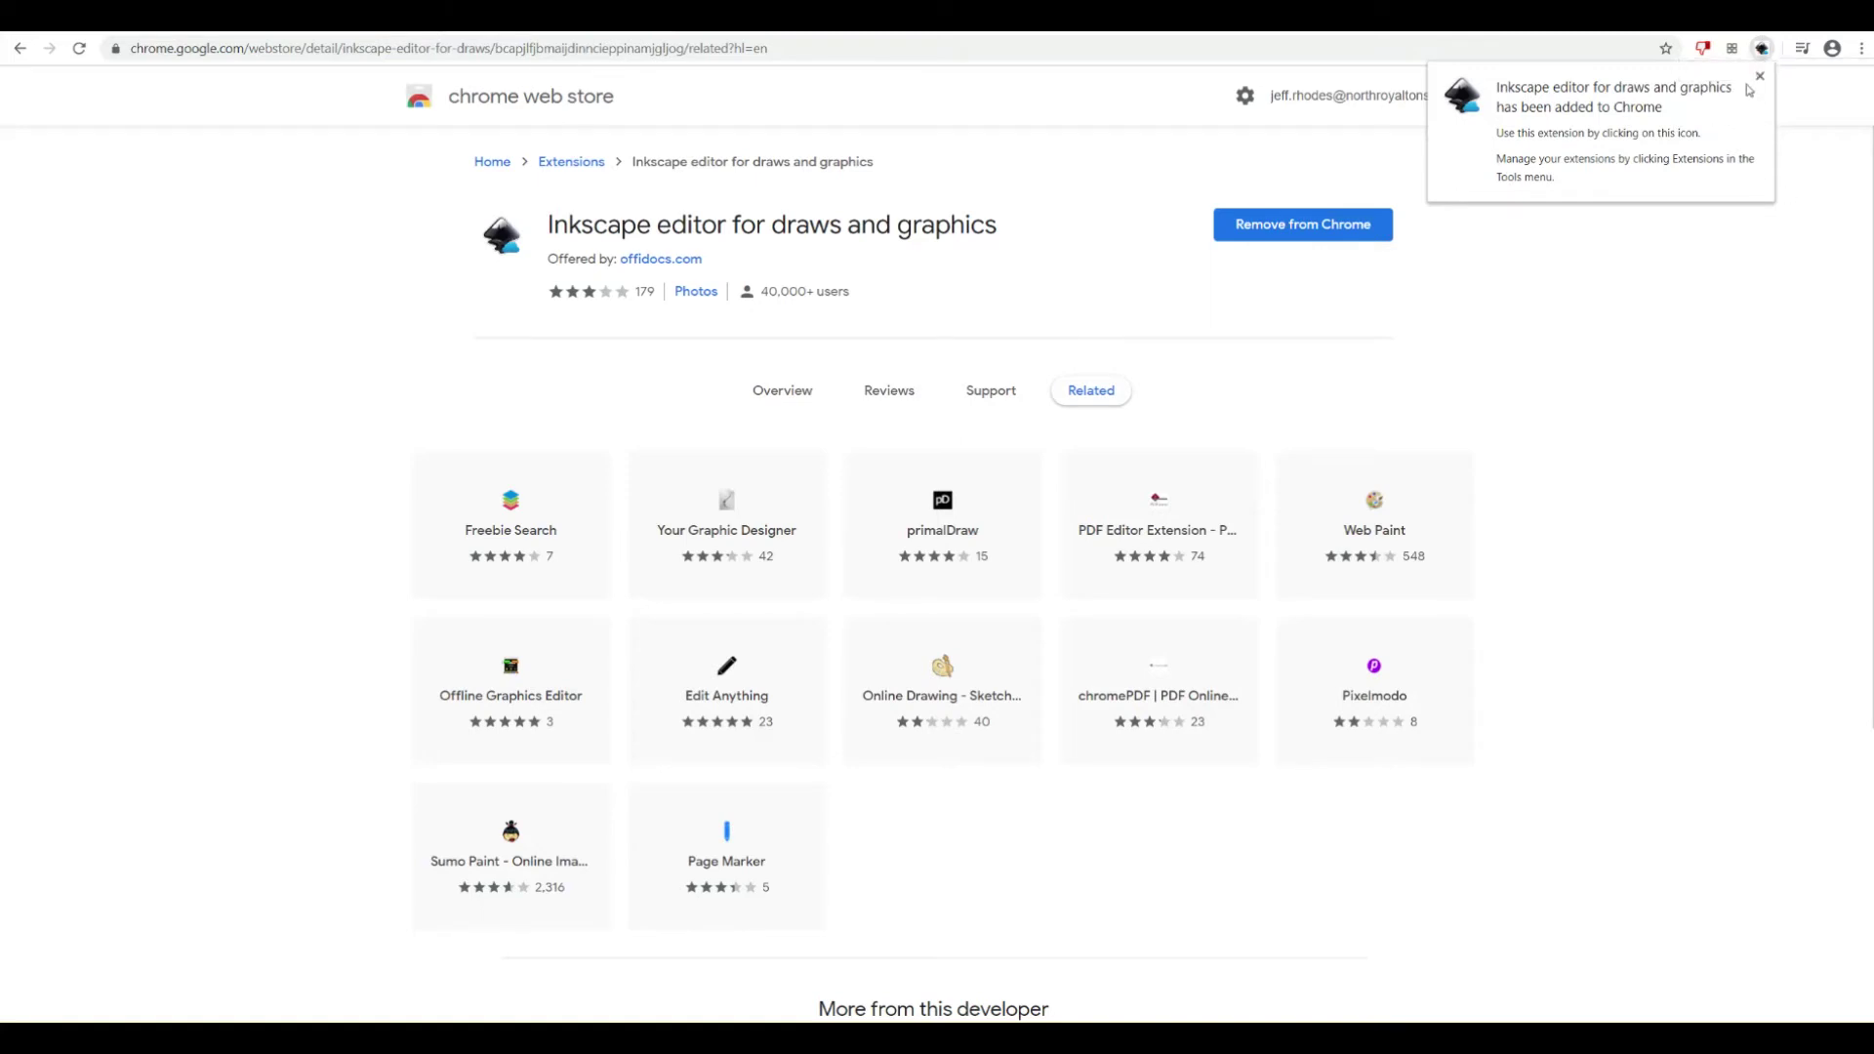
- Dismiss the extension-added notice and show the extension's app list
click(1761, 74)
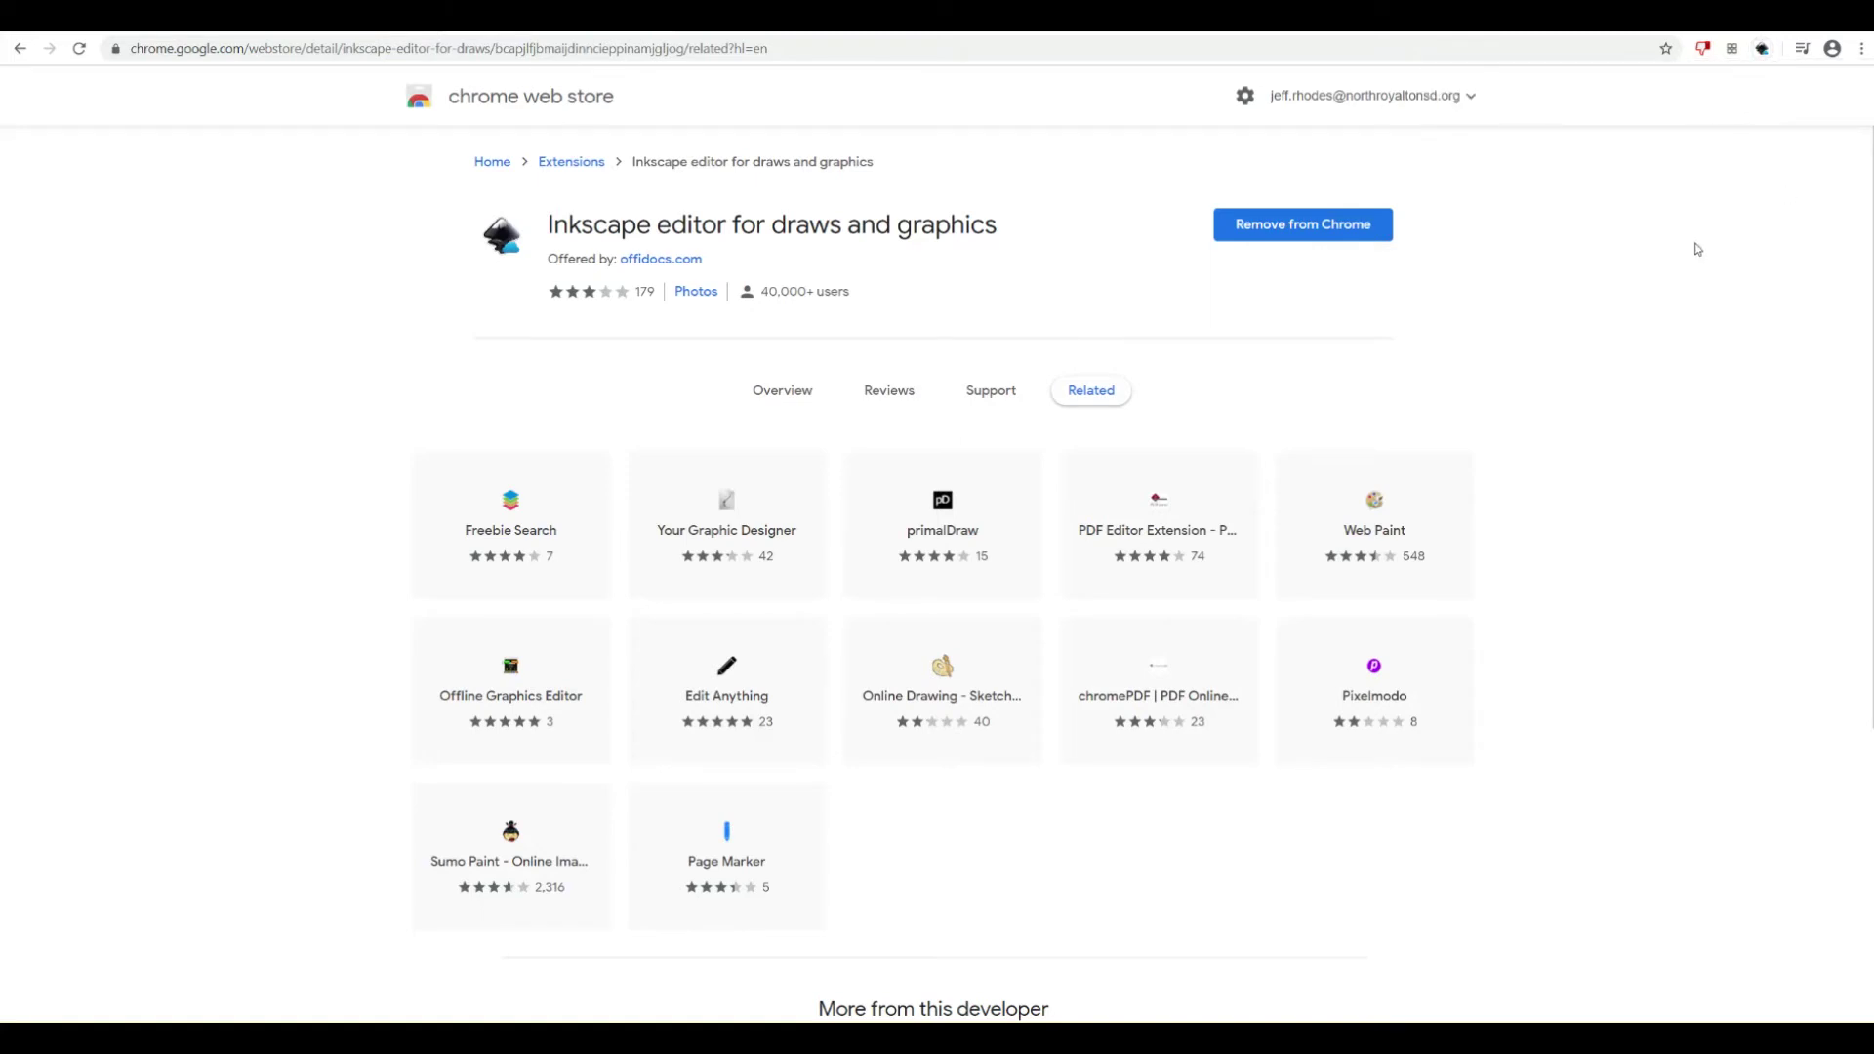
click(1763, 48)
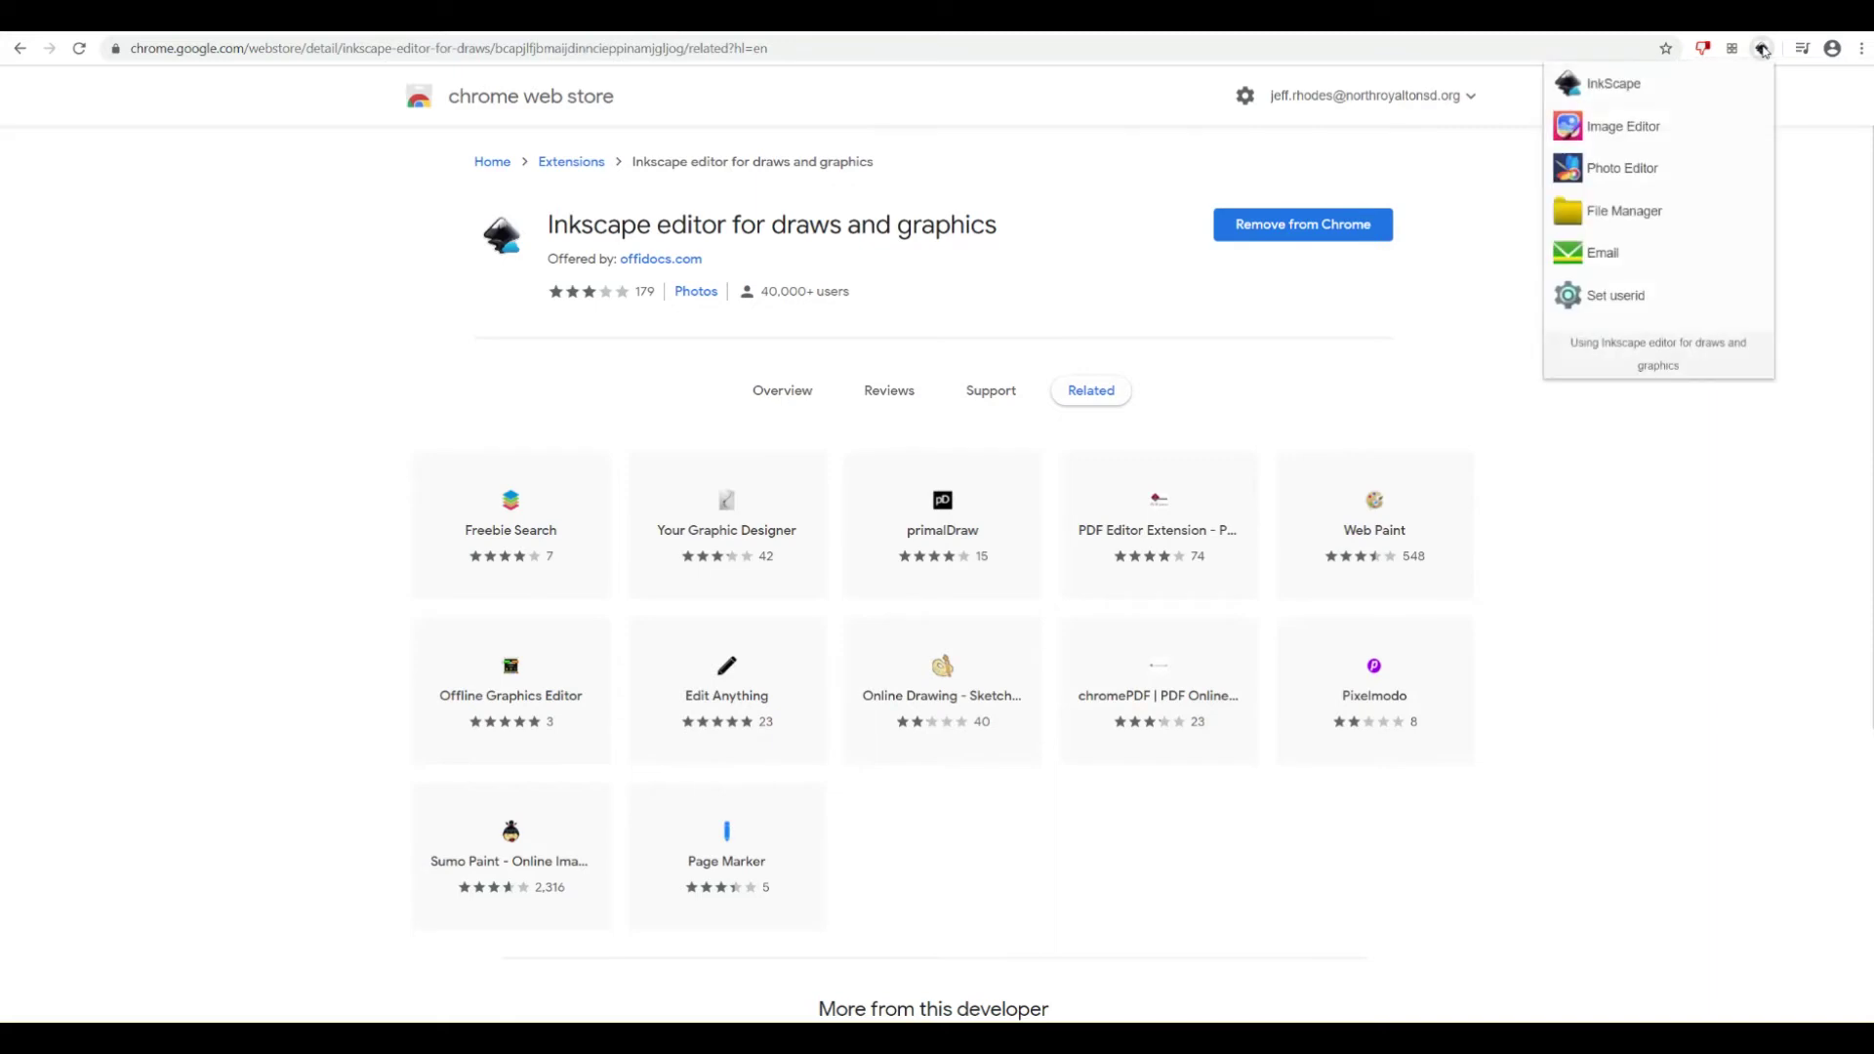
- Launch Inkscape from the extension popup so it runs in the browser via OffiDocs
click(1602, 91)
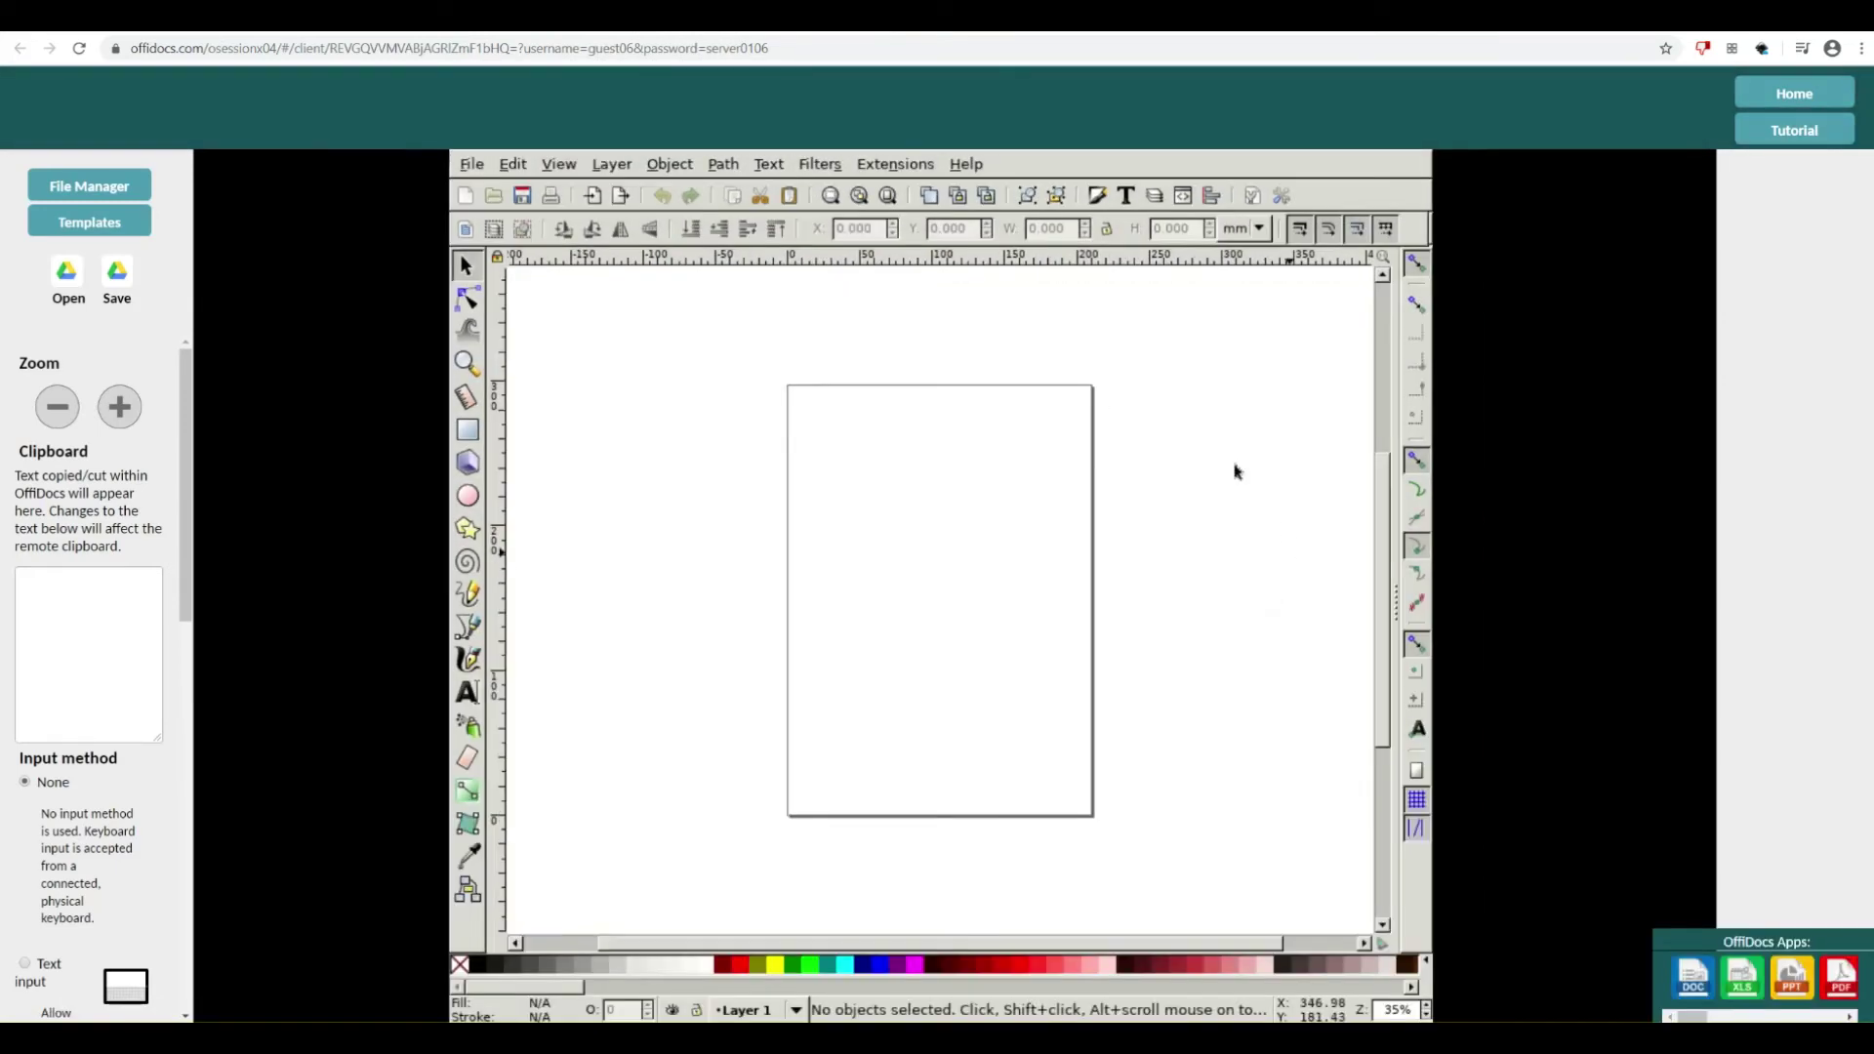
- With the Rectangle tool, block the notification prompt and draw a wide black rectangle mid-page
click(468, 430)
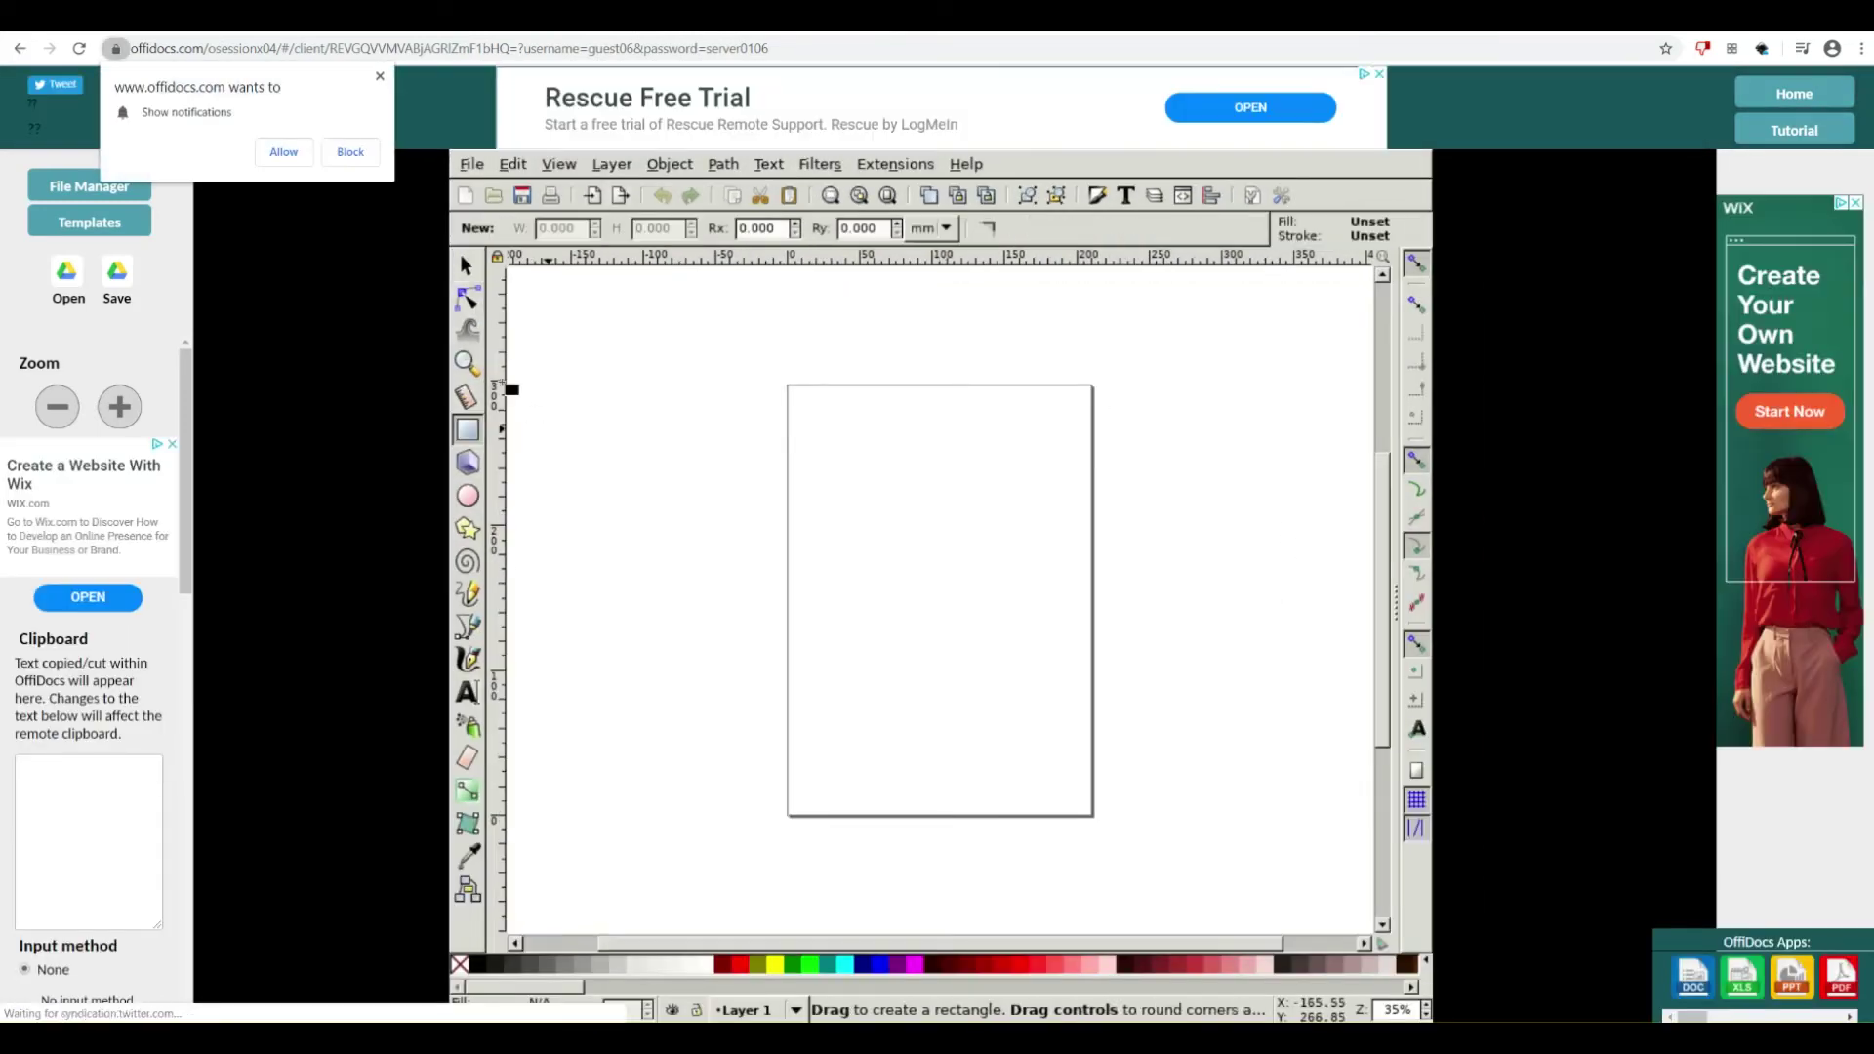
click(351, 159)
drag(716, 463, 1318, 694)
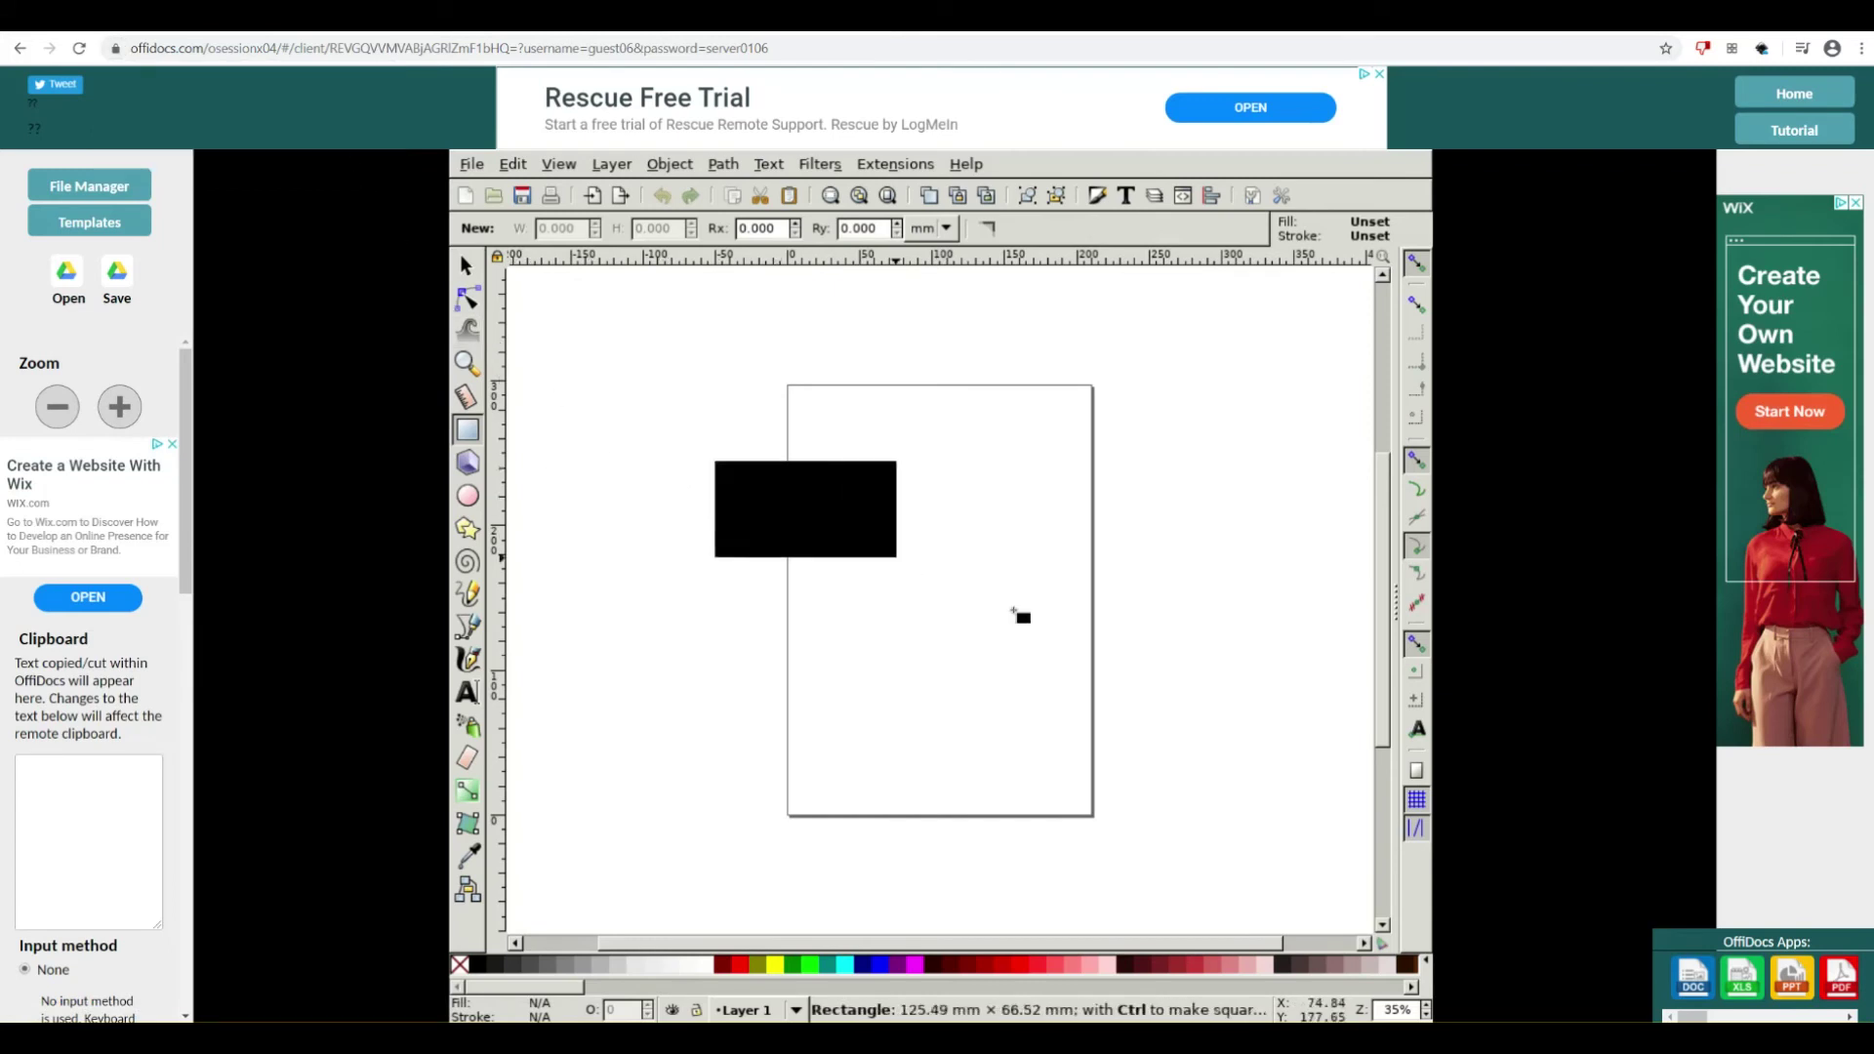
- Select the rectangle, rotate it slightly and settle it level, then deselect
click(466, 268)
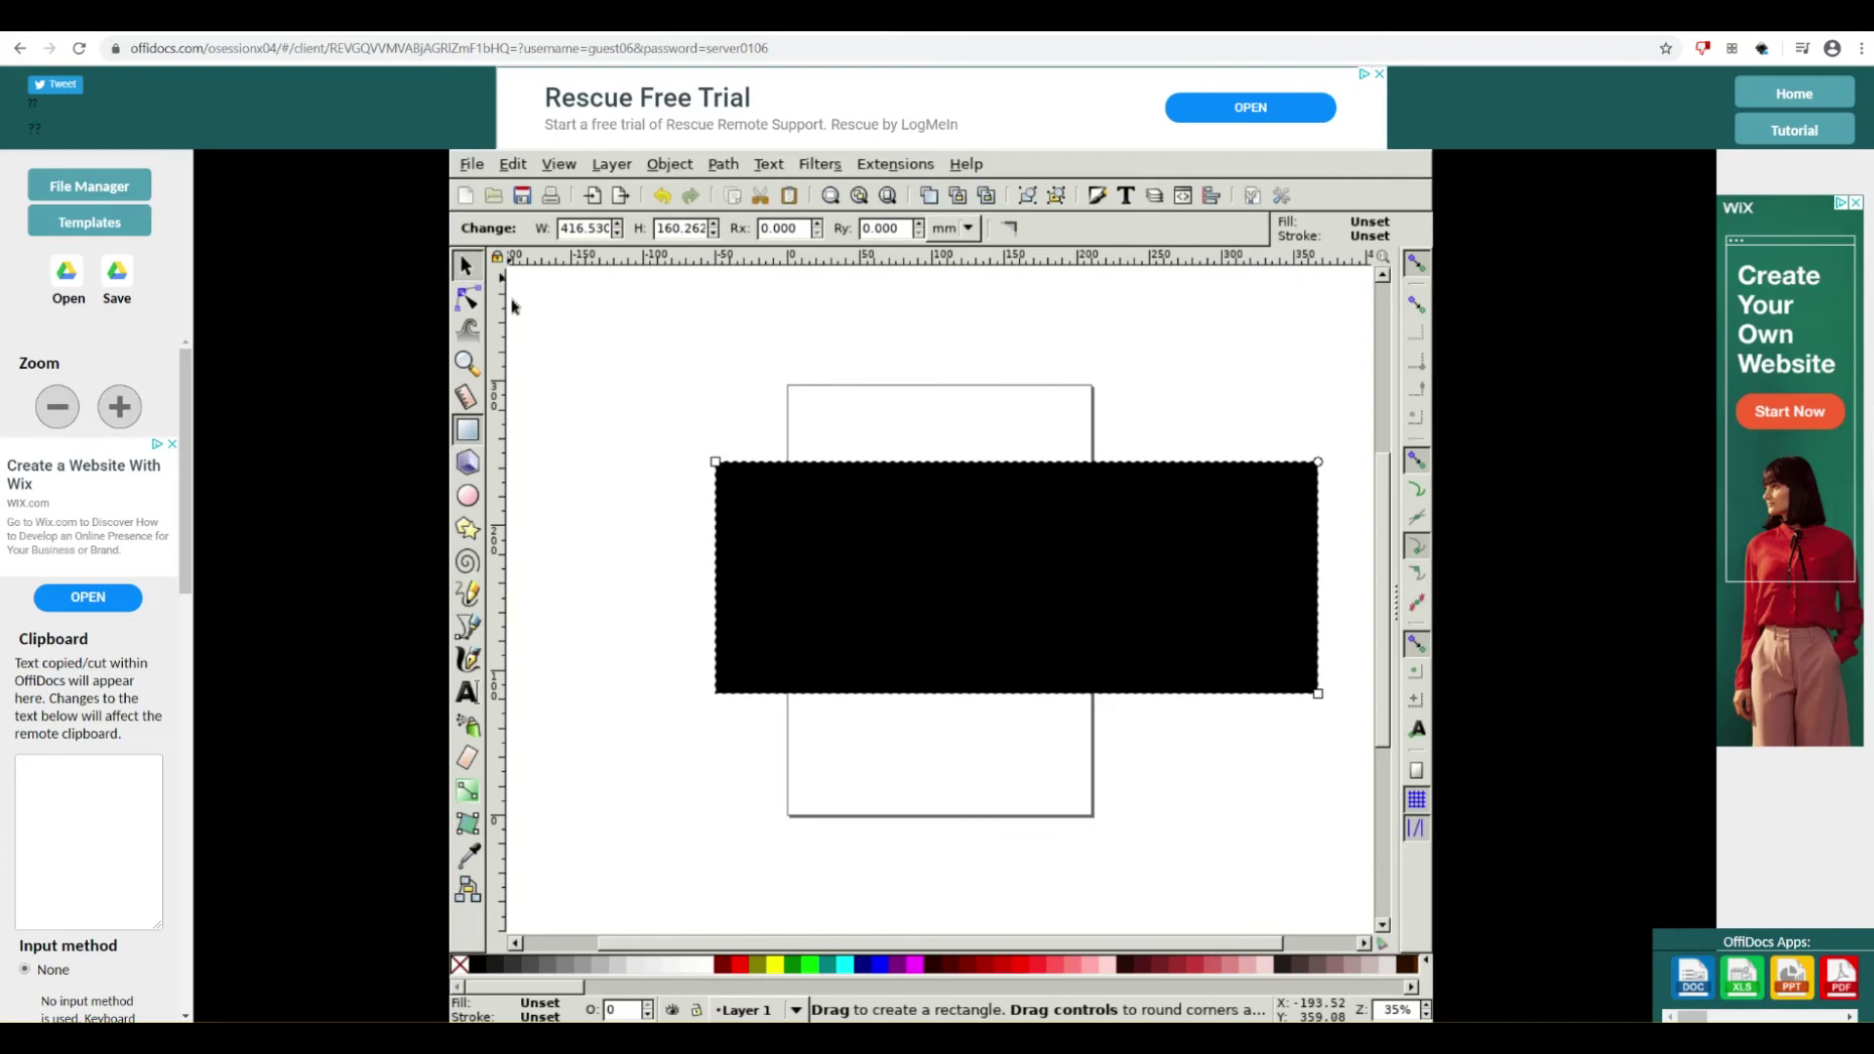
click(728, 475)
drag(709, 456, 707, 453)
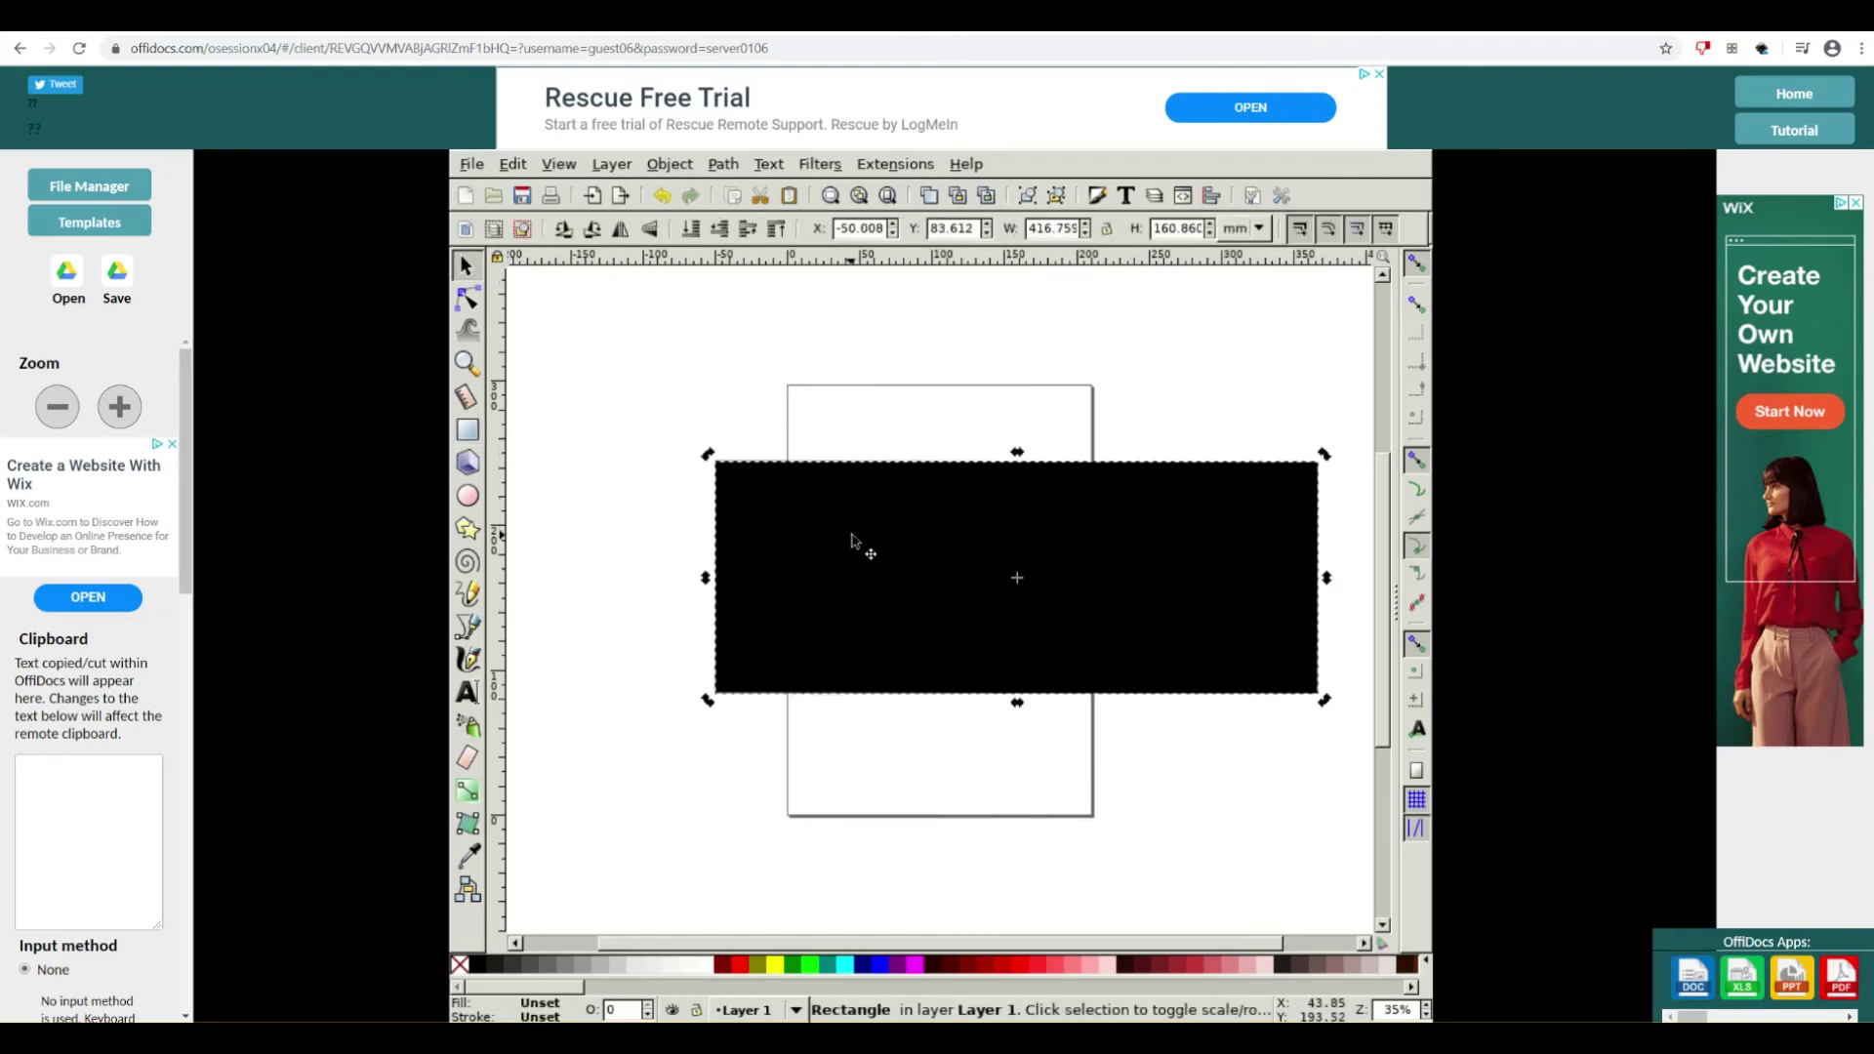
key(Escape)
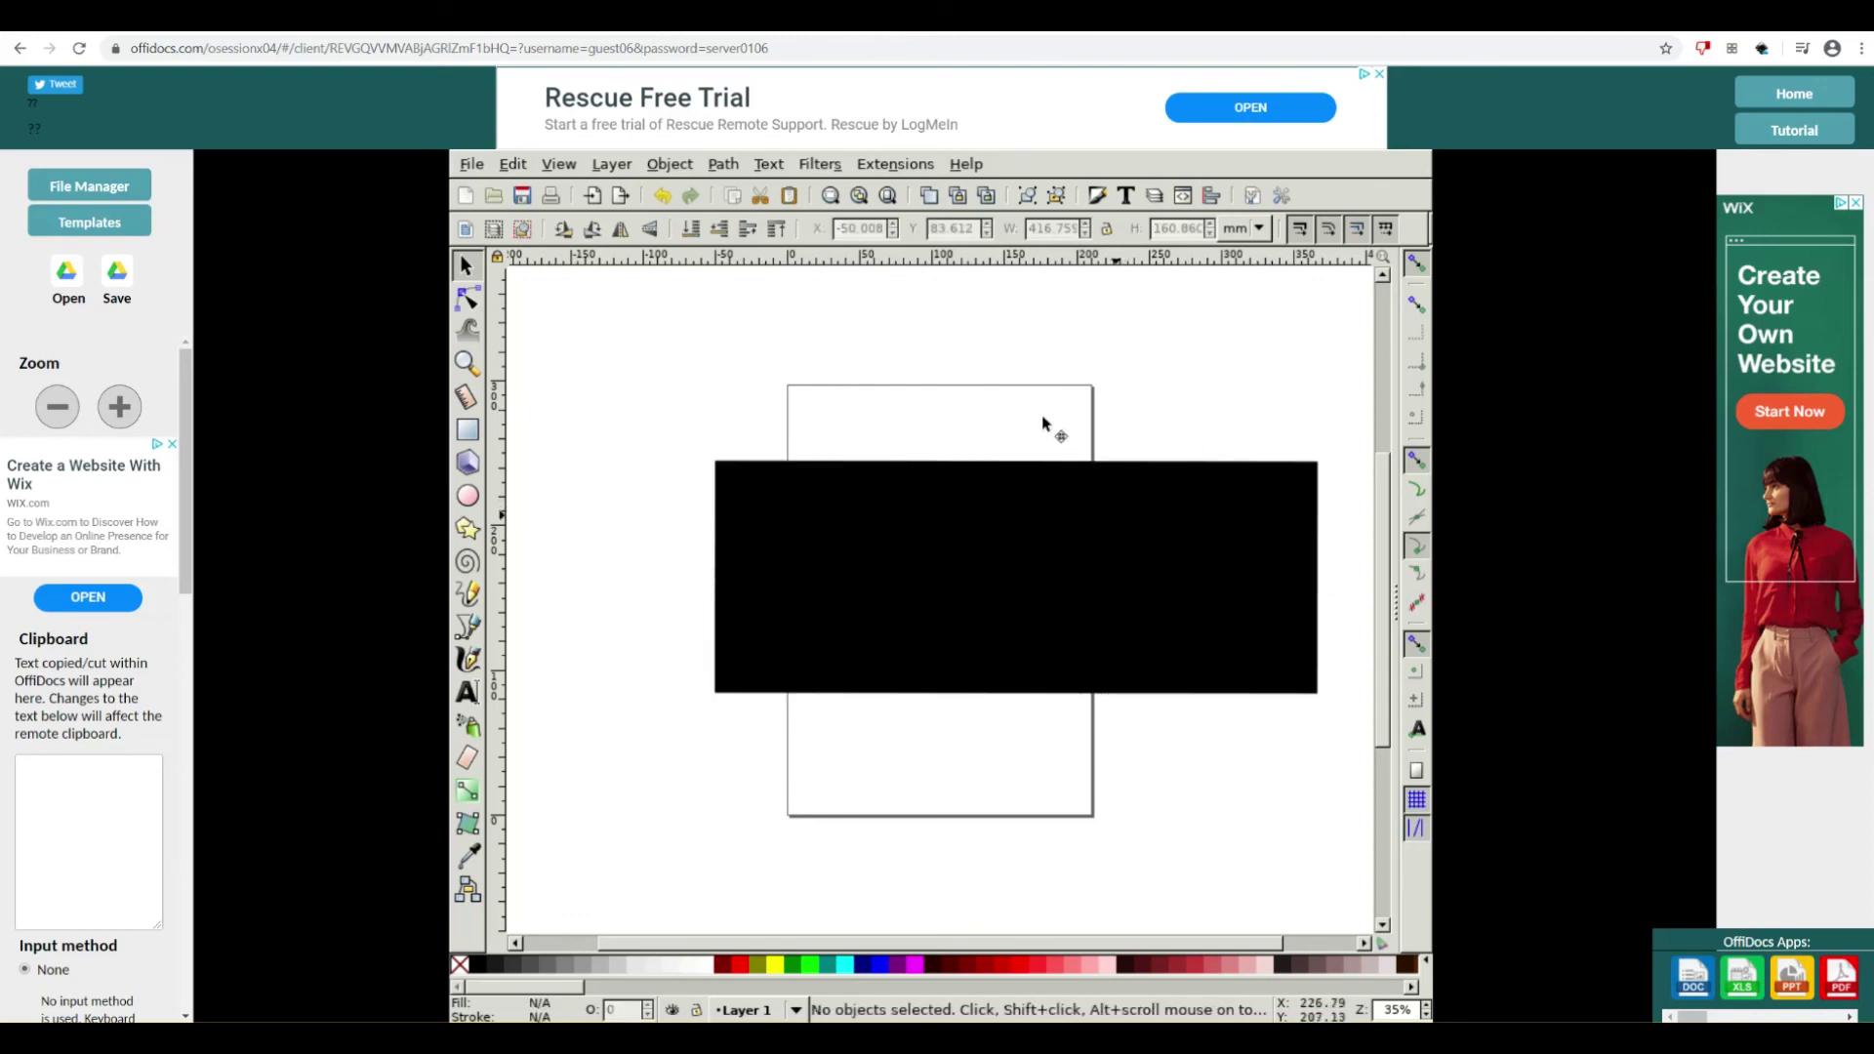